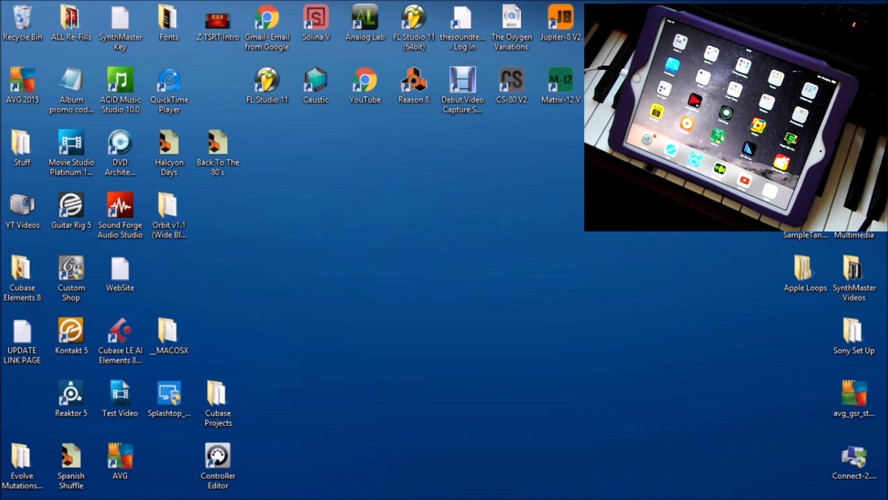
# Browse ModeAudio's Apple Loops packs in Firefox via the Sounds menu.
pyautogui.moveTo(334, 485)
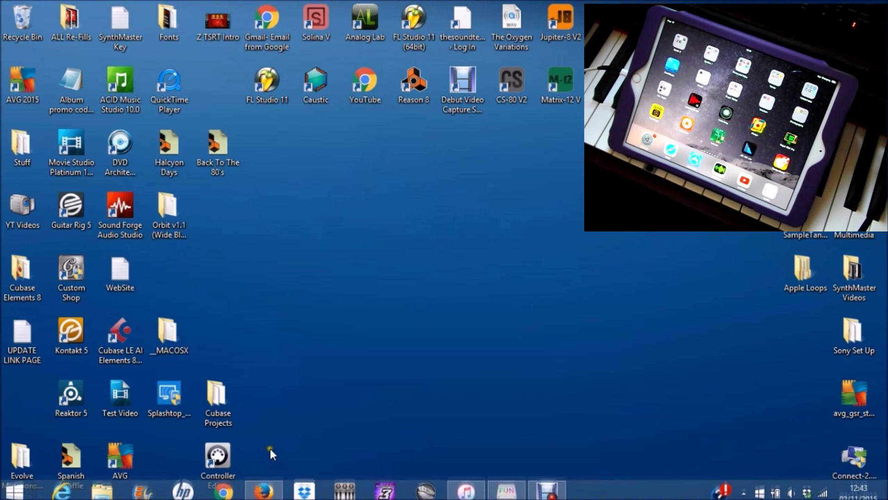
pyautogui.click(264, 489)
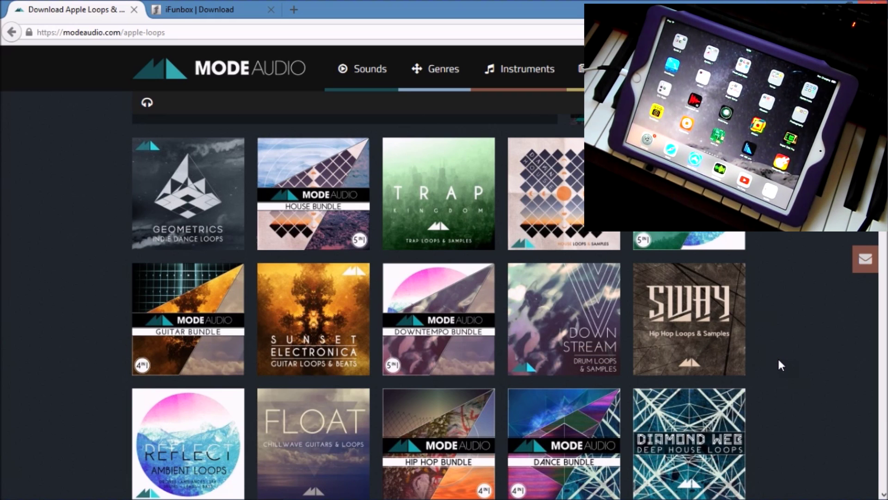
pyautogui.click(367, 70)
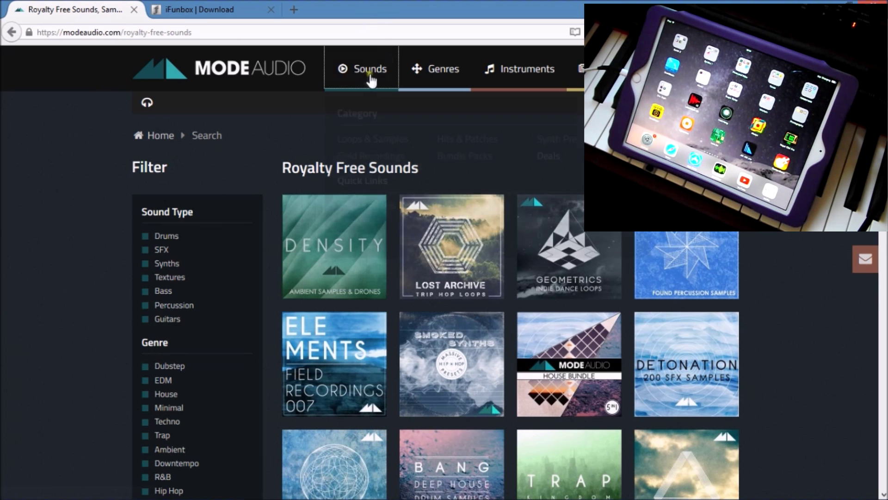
pyautogui.moveTo(368, 81)
pyautogui.click(365, 221)
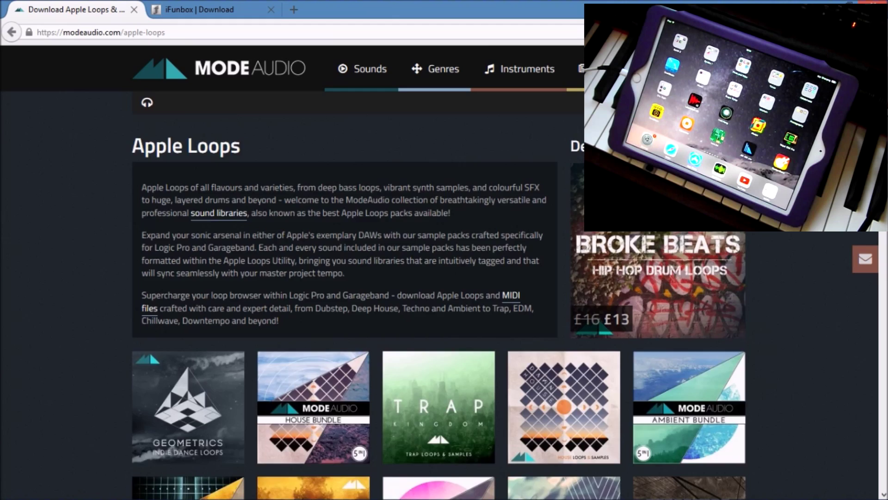
pyautogui.scroll(-5, 559, 284)
# Switch to the iFunbox download tab, then minimise Firefox to the desktop.
pyautogui.moveTo(559, 284)
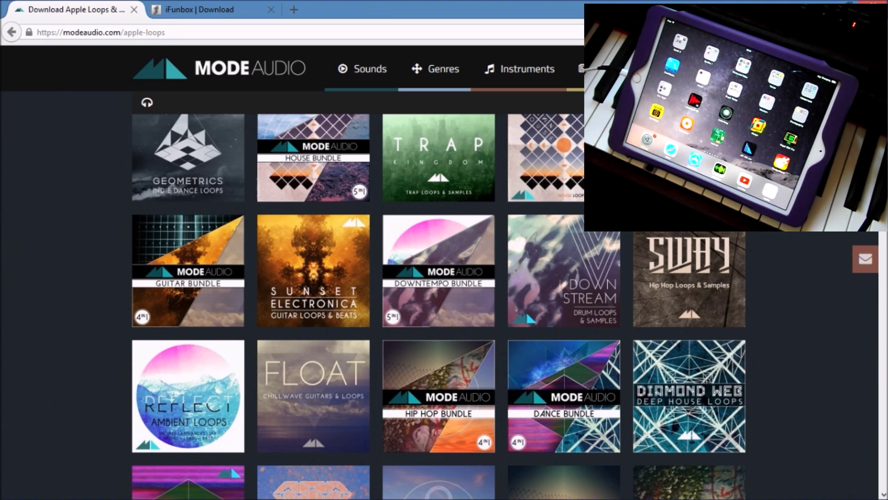
pyautogui.click(216, 11)
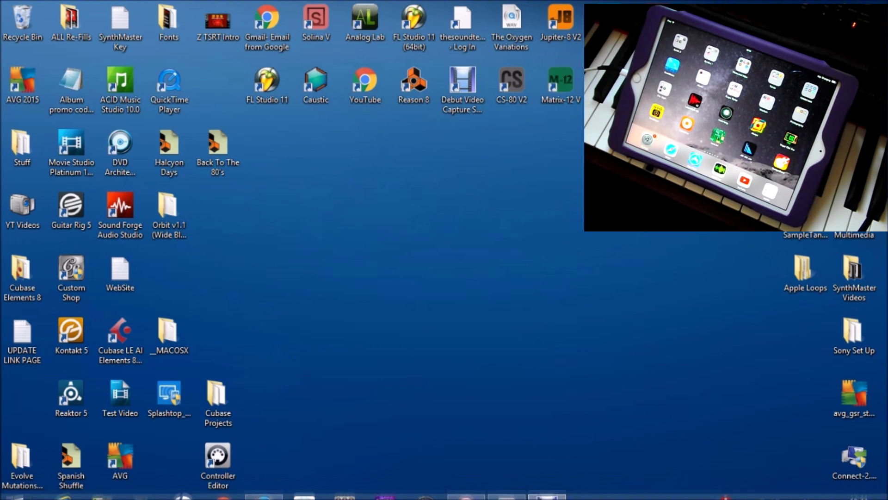
pyautogui.moveTo(448, 497)
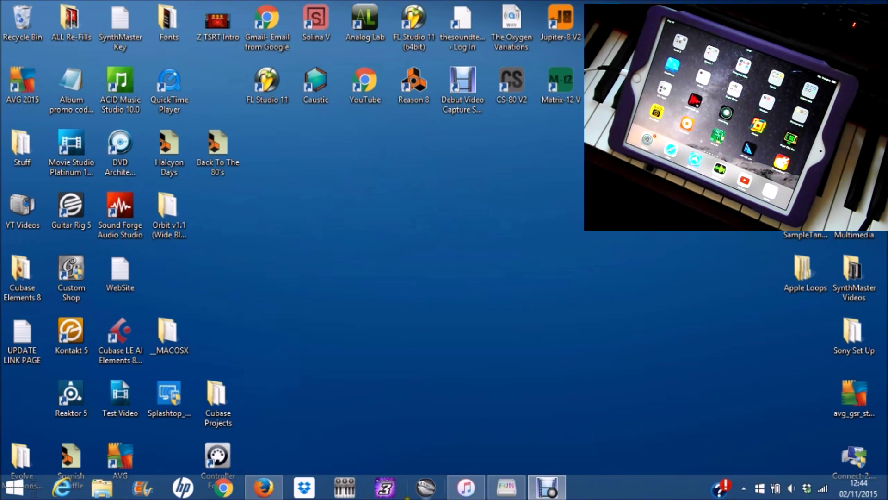
# Scroll the iPad's Apps page to File Sharing's empty GarageBand documents, then switch to iFunbox.
pyautogui.click(465, 488)
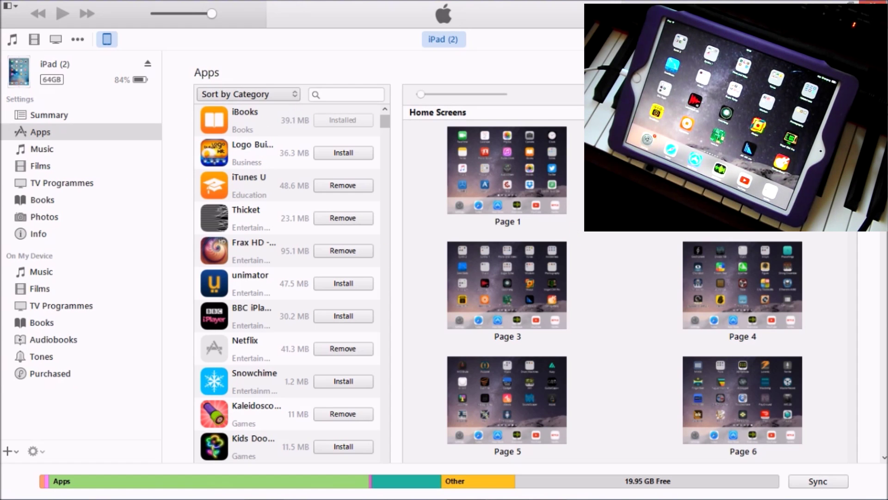
pyautogui.scroll(-10, 509, 255)
pyautogui.scroll(2, 508, 254)
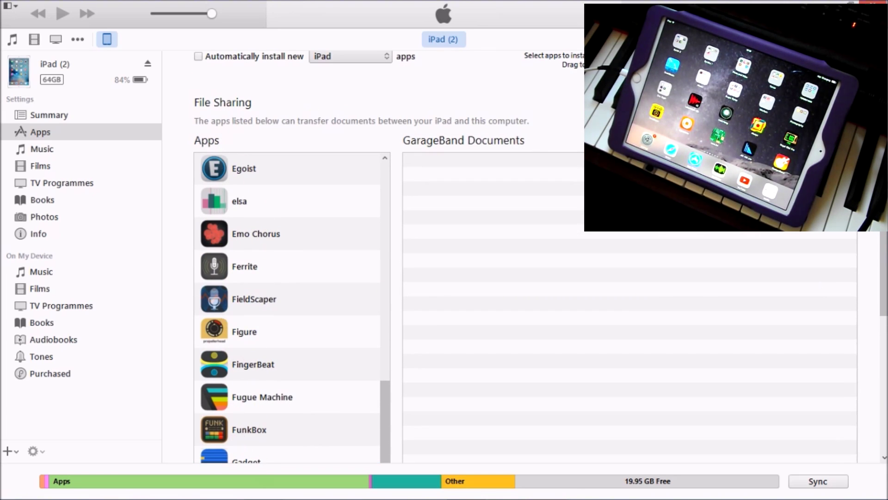
pyautogui.scroll(-5, 292, 259)
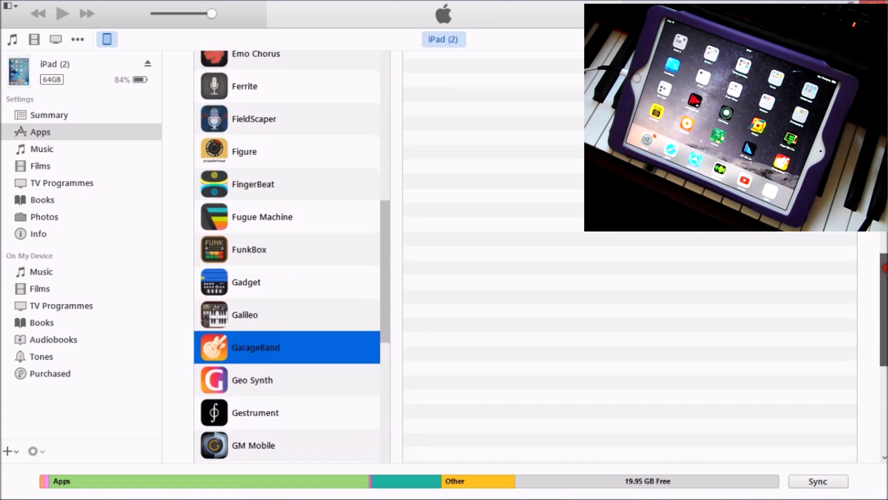
pyautogui.scroll(2, 291, 259)
pyautogui.scroll(-1, 271, 315)
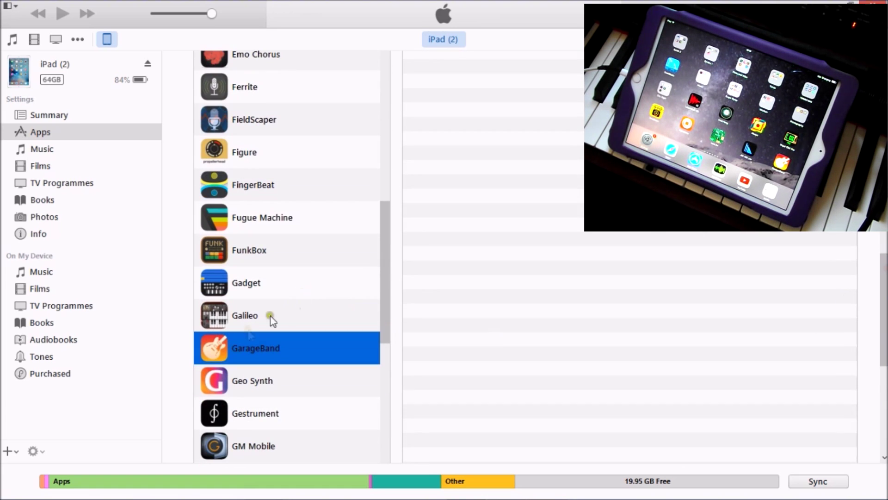
pyautogui.moveTo(882, 294); pyautogui.dragTo(879, 256)
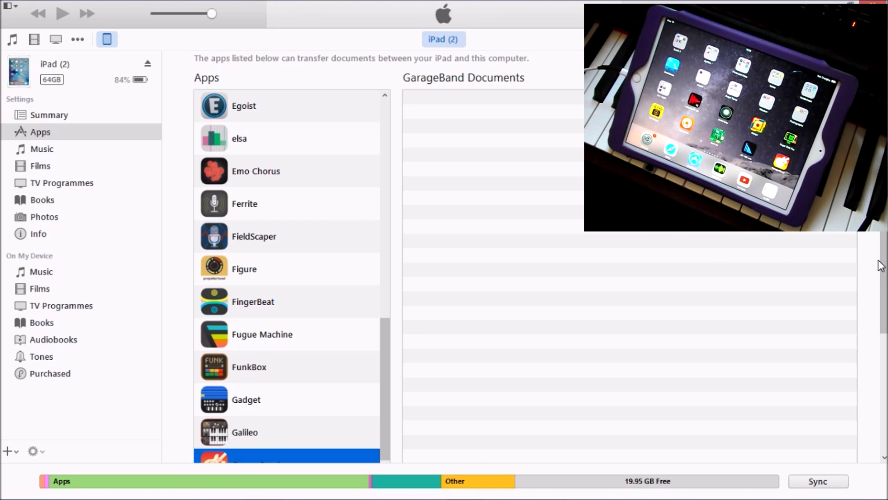
pyautogui.moveTo(517, 495)
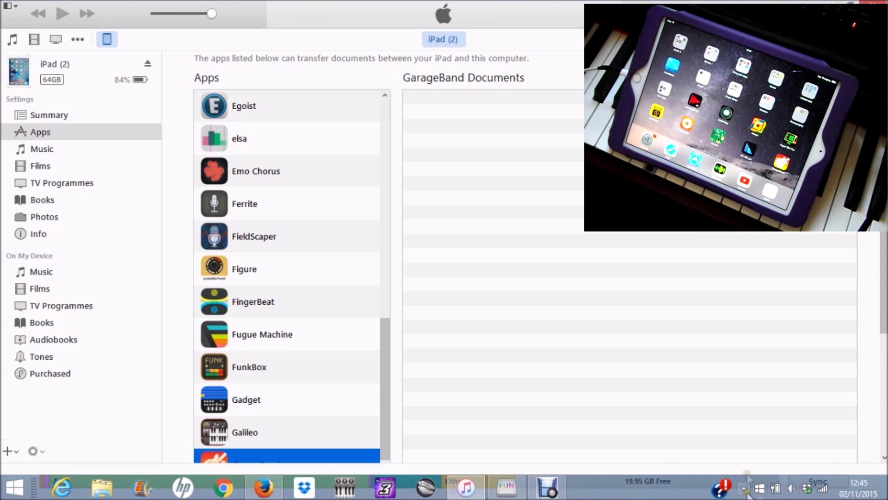
pyautogui.click(504, 493)
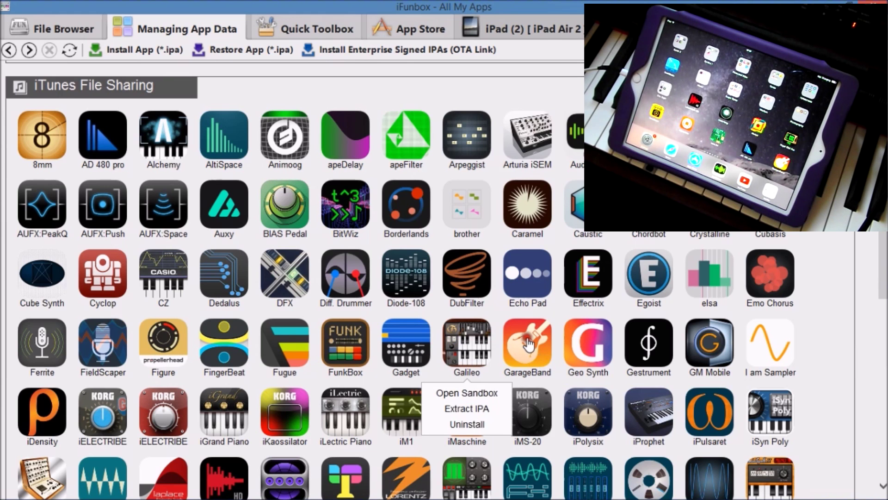
# Confirm GarageBand's sandbox in iFunbox holds 0 items, close it, and return to iTunes.
pyautogui.click(524, 393)
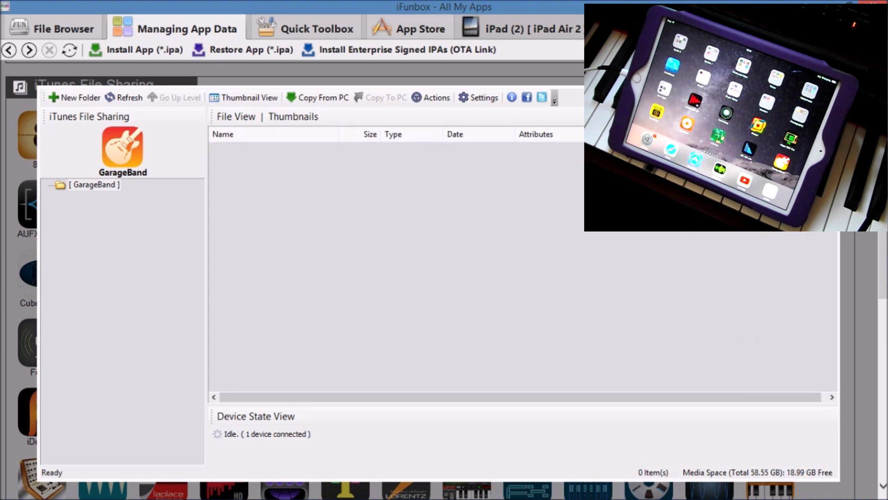
pyautogui.press('Escape')
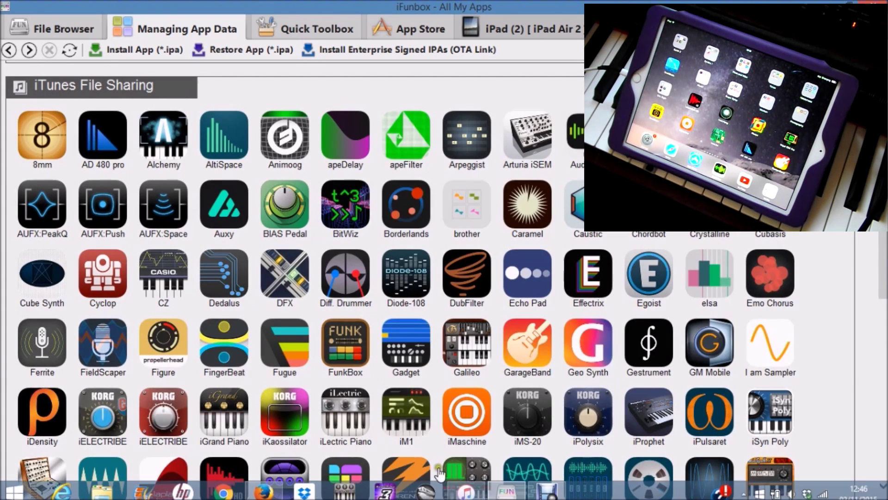
pyautogui.click(507, 488)
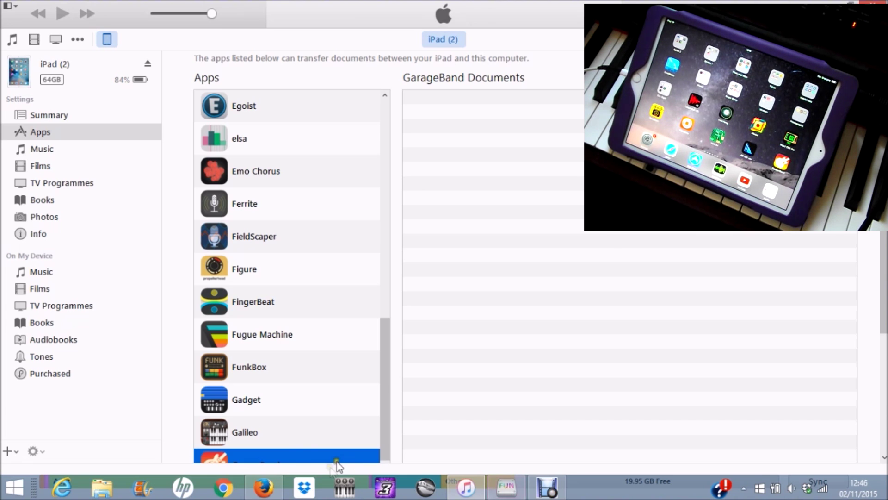
# Add eight Downstream Drum Loops AIFF files, Alive_87_Drums02 to CloseEncounter_70_Drums01, to GarageBand.
pyautogui.moveTo(884, 268); pyautogui.dragTo(881, 428)
pyautogui.click(773, 442)
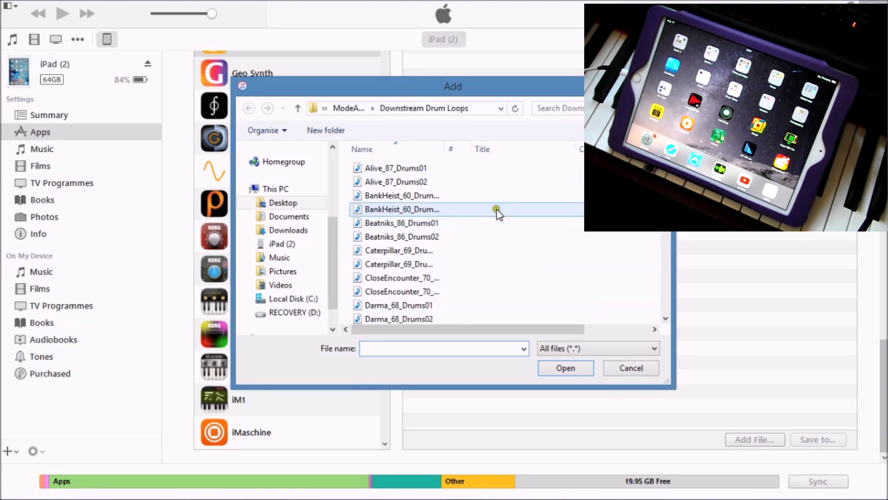
pyautogui.click(287, 206)
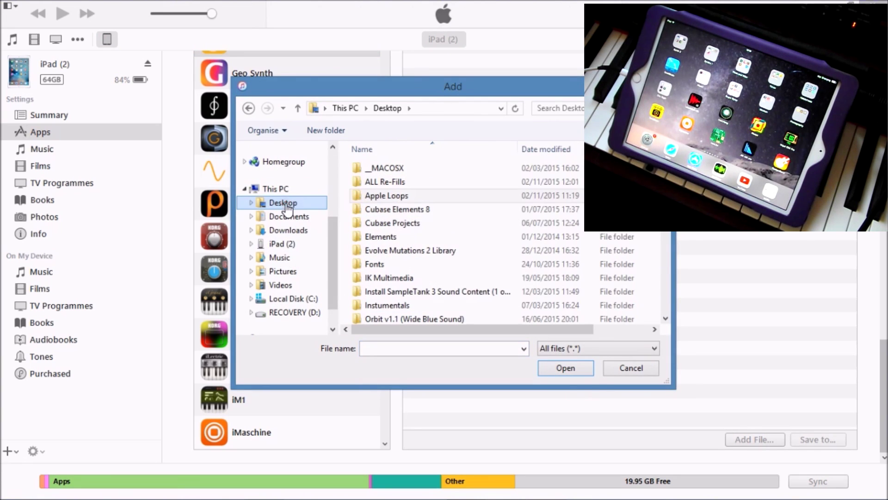
pyautogui.doubleClick(359, 196)
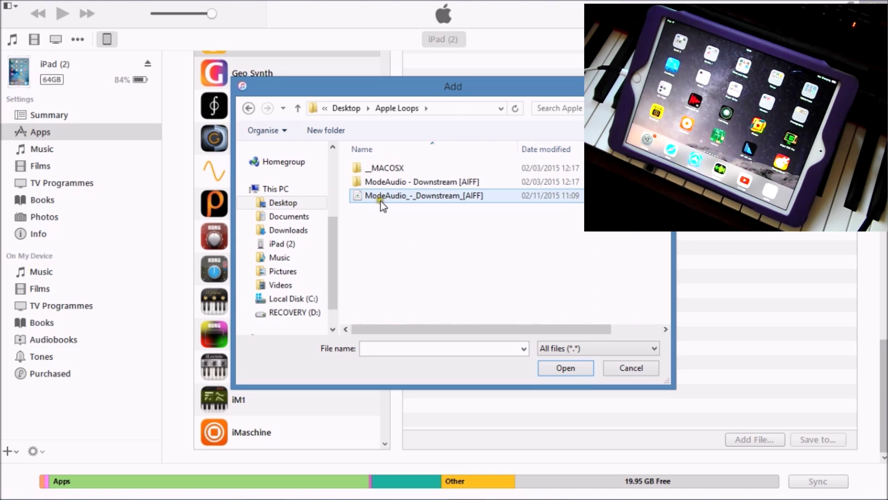
pyautogui.doubleClick(360, 183)
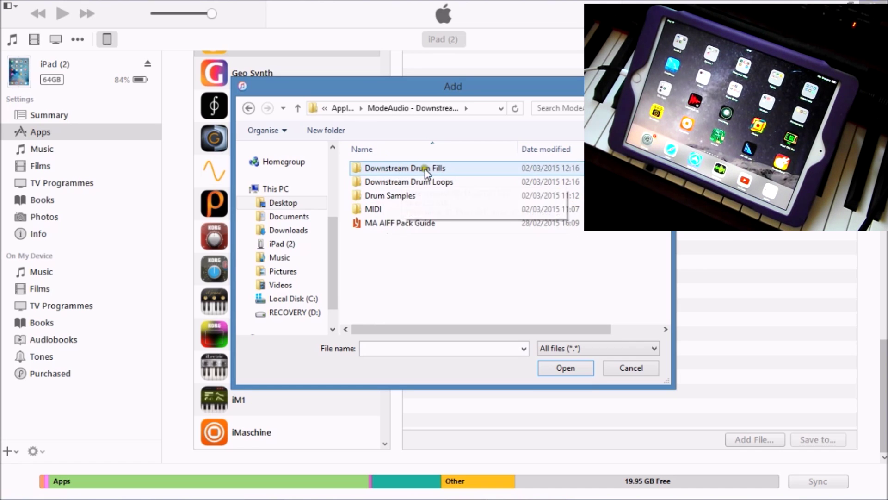
pyautogui.doubleClick(360, 183)
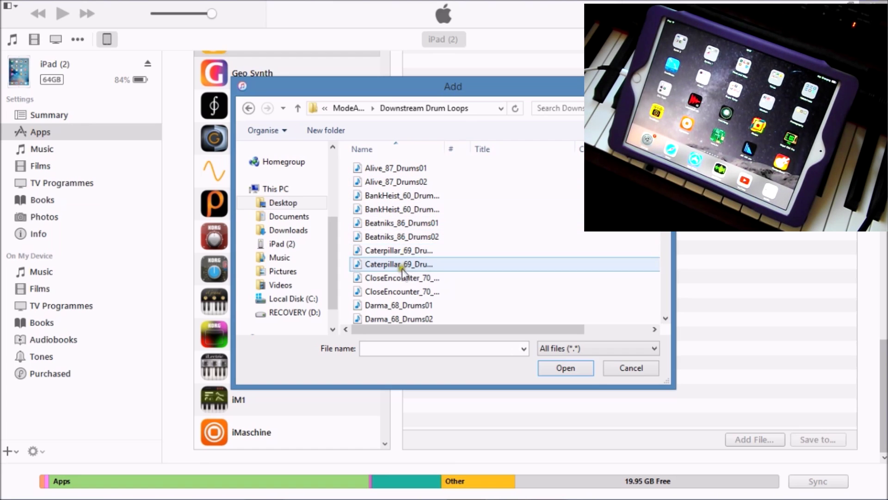
pyautogui.moveTo(448, 173); pyautogui.dragTo(478, 178)
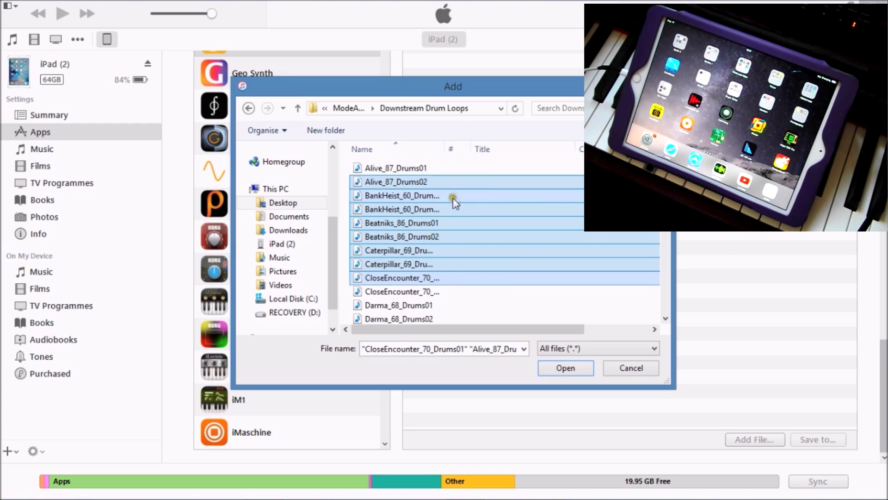
pyautogui.click(565, 369)
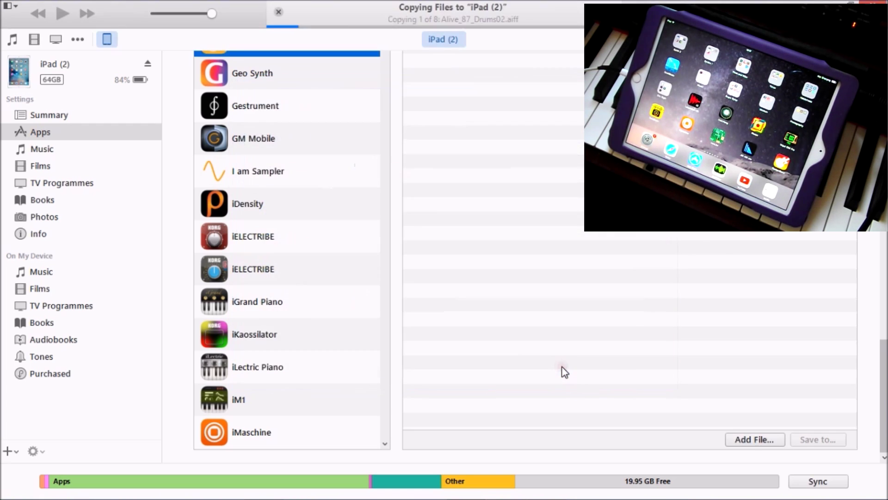
# Scroll to confirm all eight drum-loop AIFF files appear in GarageBand's Documents list.
pyautogui.moveTo(883, 419); pyautogui.dragTo(885, 296)
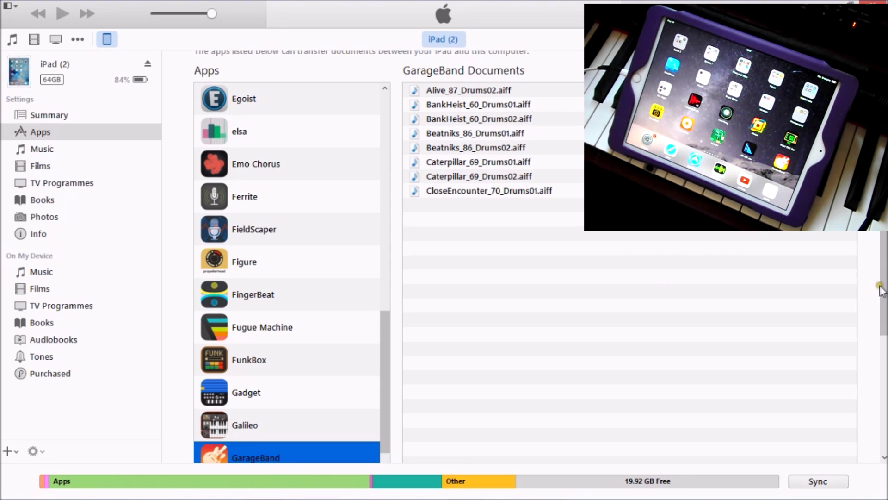
pyautogui.moveTo(885, 291); pyautogui.dragTo(878, 417)
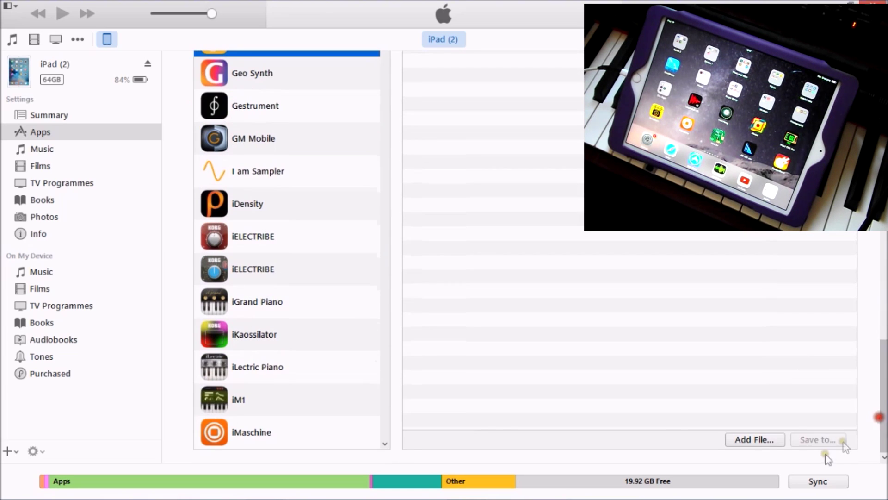
# Start an iTunes sync of the iPad.
pyautogui.click(818, 481)
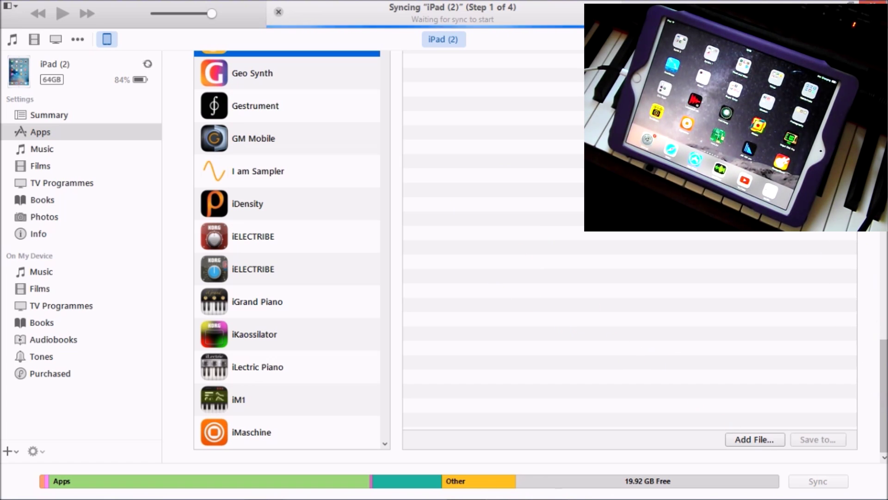
# Verify in iFunbox that GarageBand's sandbox lists the eight AIFF files, then return to iTunes.
pyautogui.moveTo(486, 495)
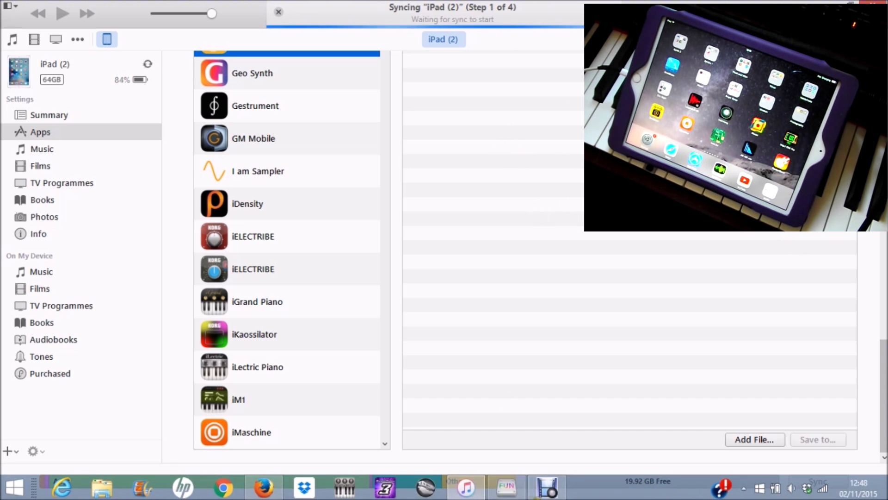
pyautogui.click(507, 488)
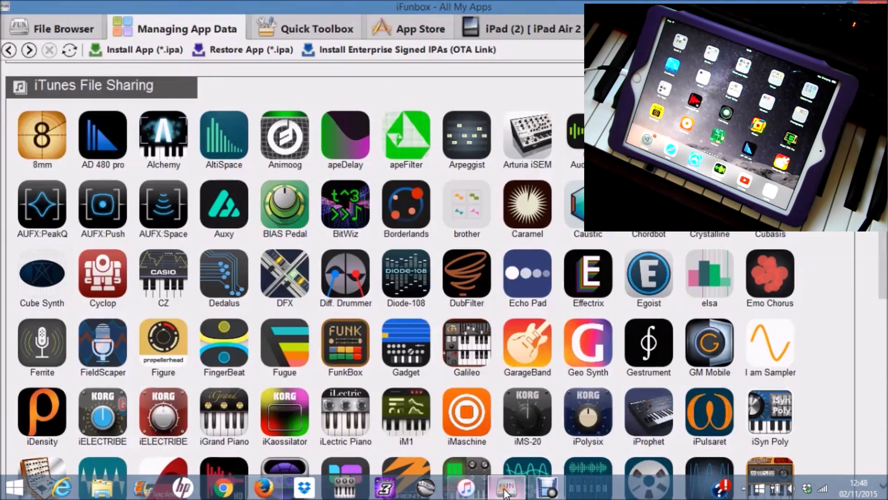
pyautogui.rightClick(525, 354)
pyautogui.click(524, 394)
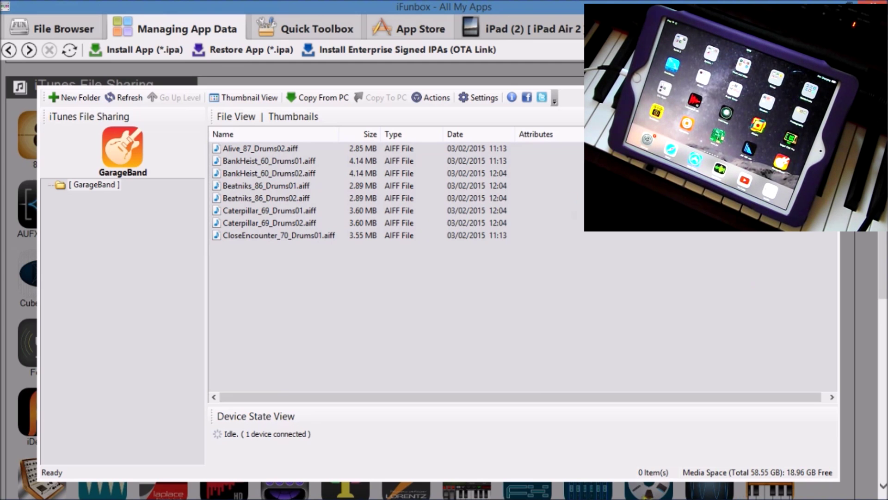
pyautogui.click(466, 486)
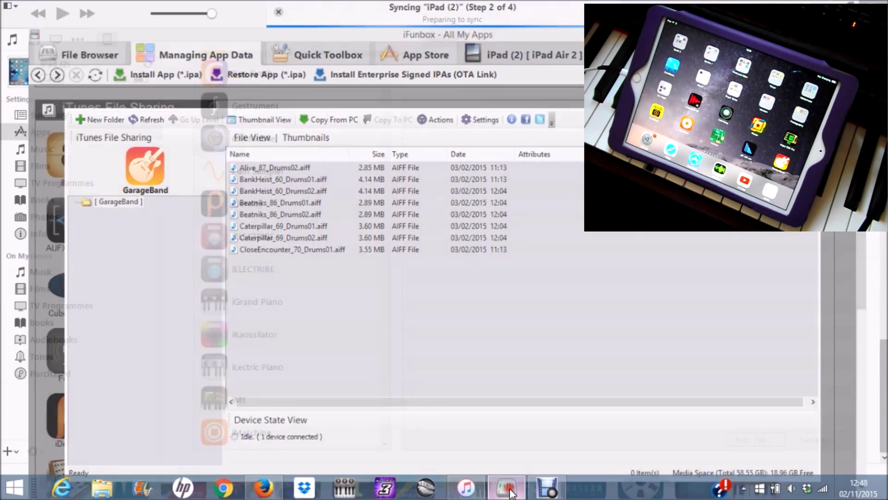